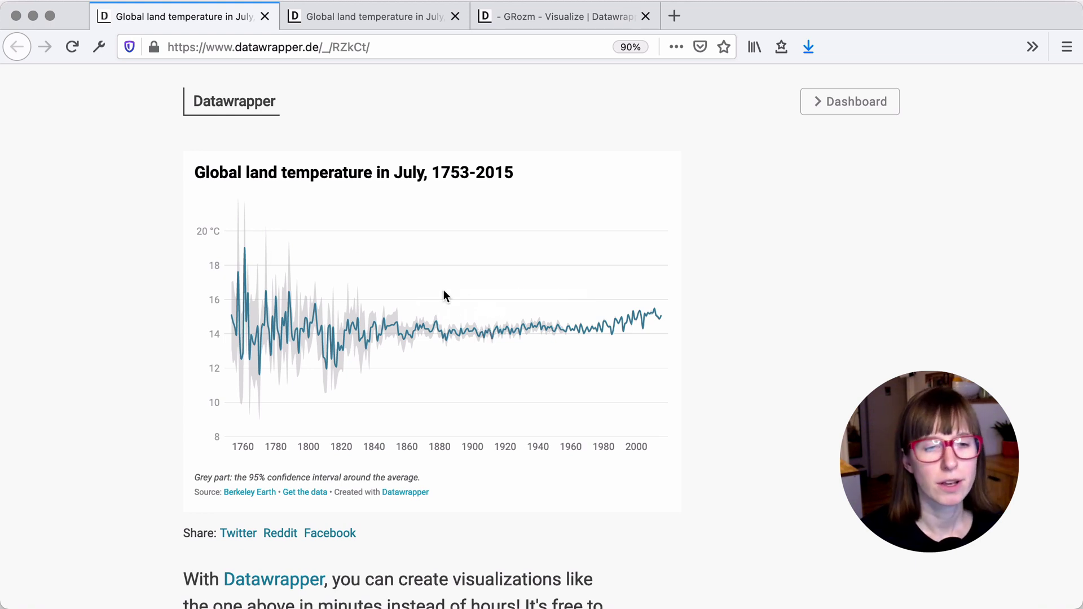
left_click(417, 19)
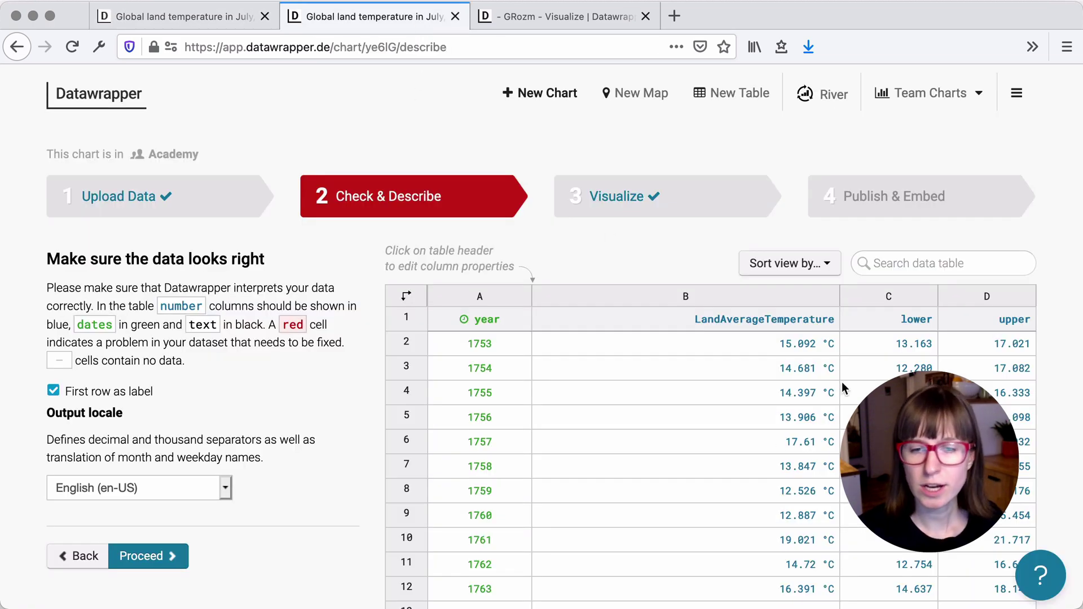
scroll(825, 381, "down", 3)
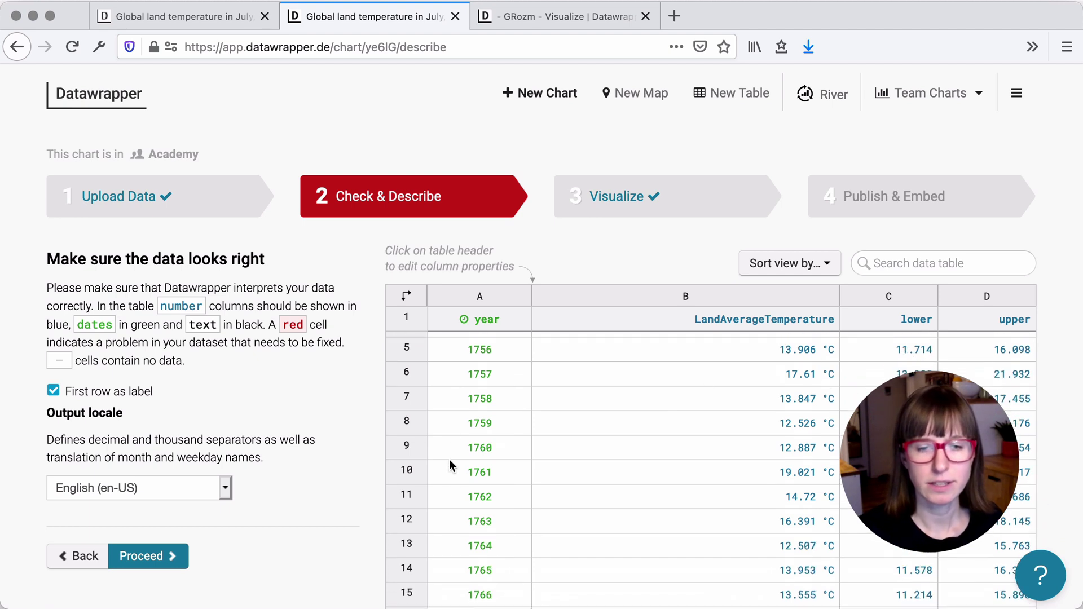
scroll(835, 435, "down", 2)
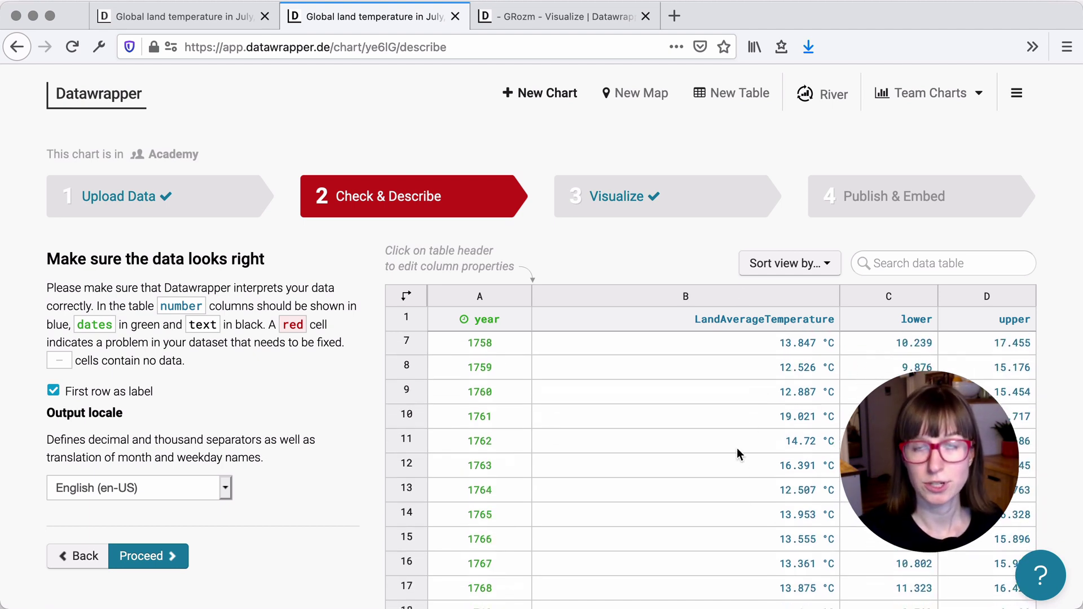
scroll(755, 458, "up", 4)
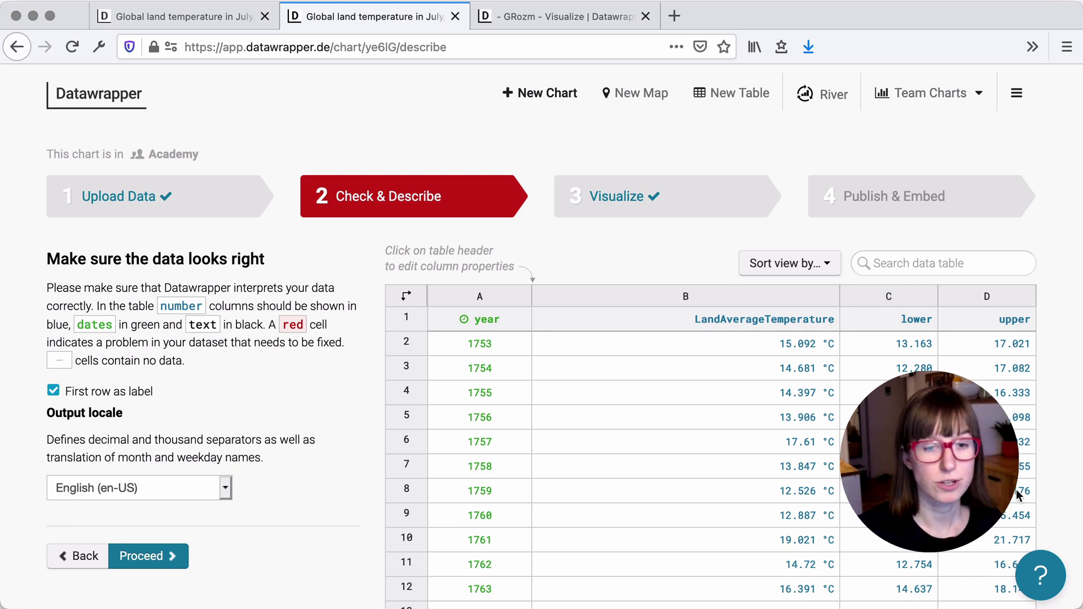
Go to the Visualize step and scroll the Refine tab down to 'Fill area between lines'.
left_click(705, 203)
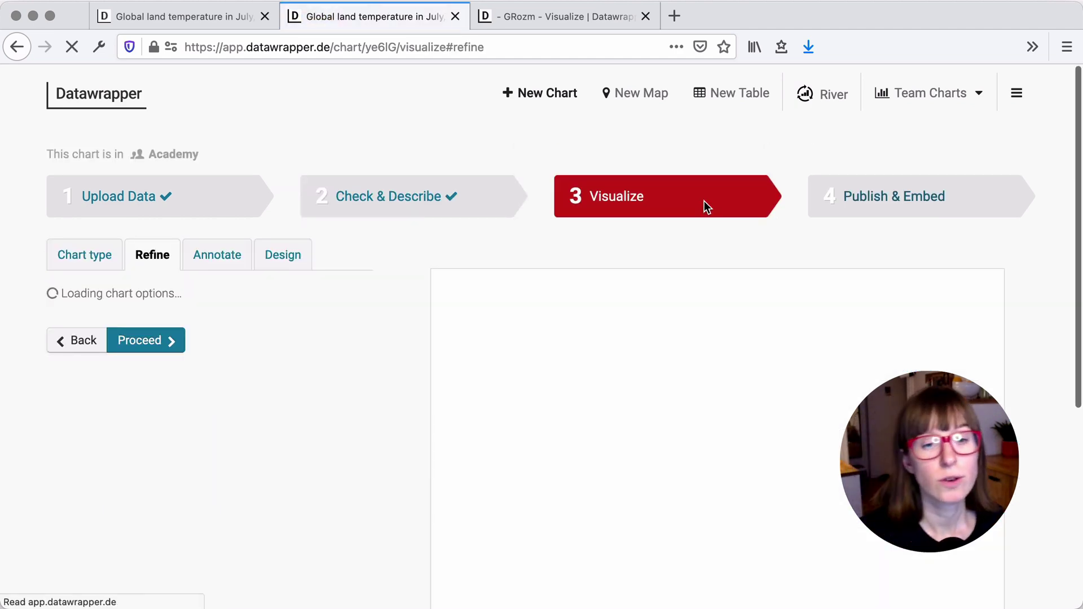
scroll(1030, 312, "down", 3)
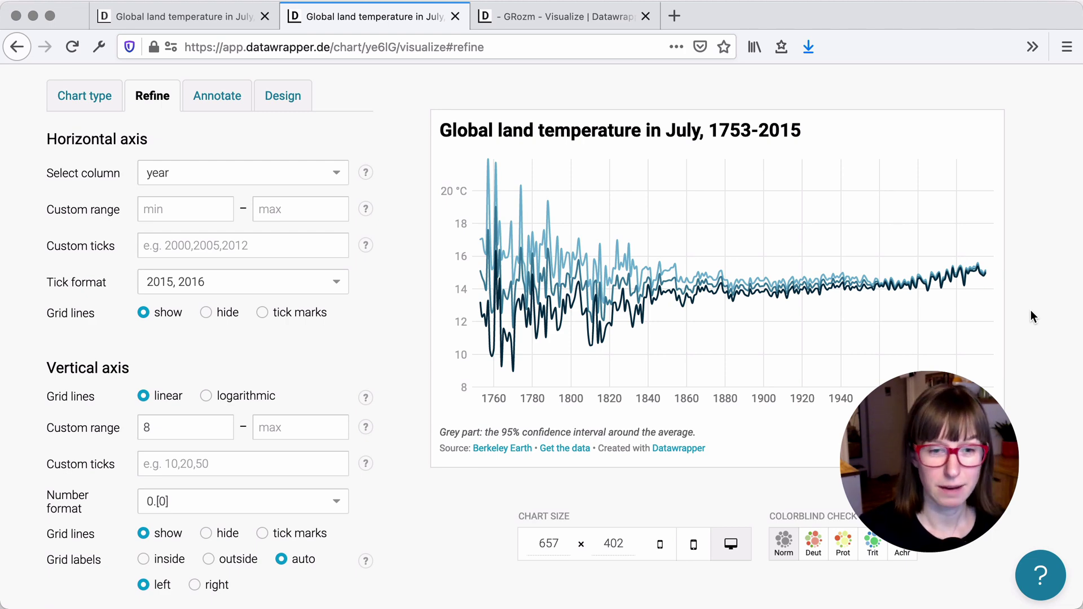
scroll(390, 364, "down", 4)
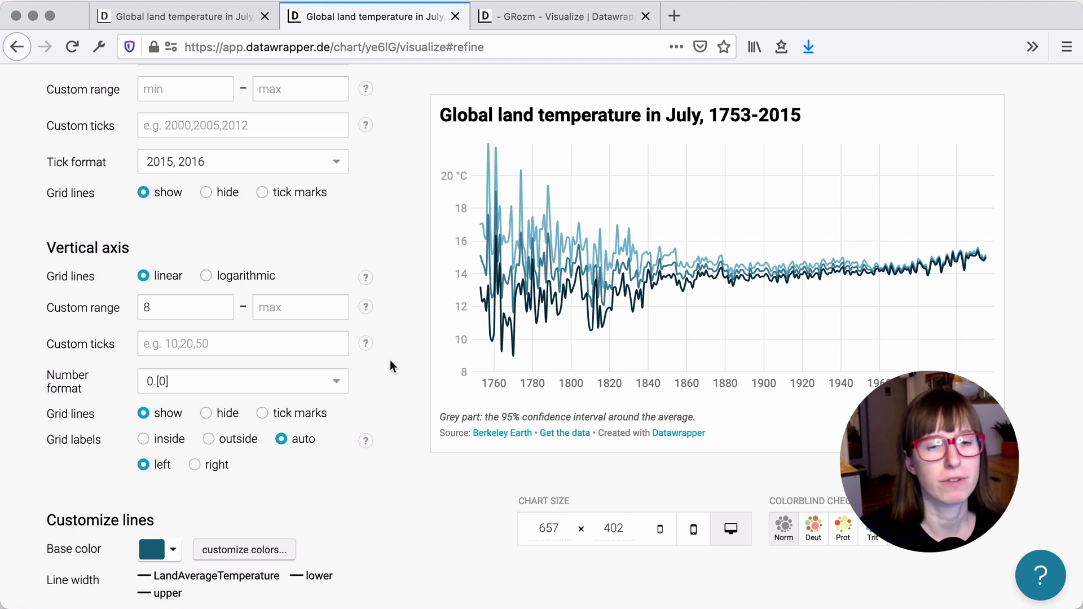
scroll(391, 364, "down", 10)
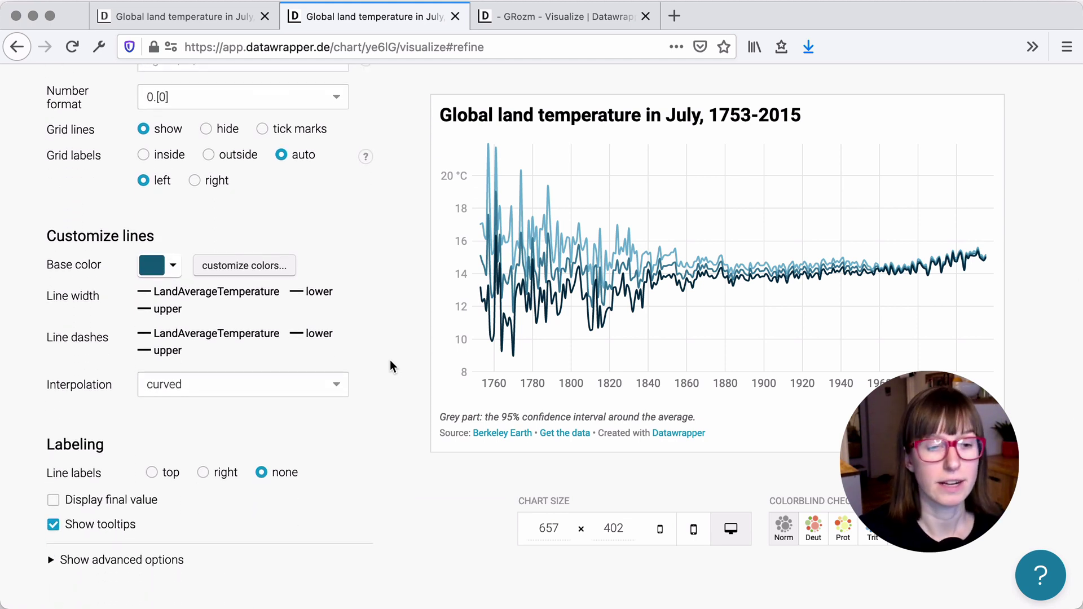
scroll(390, 362, "down", 7)
scroll(390, 364, "down", 4)
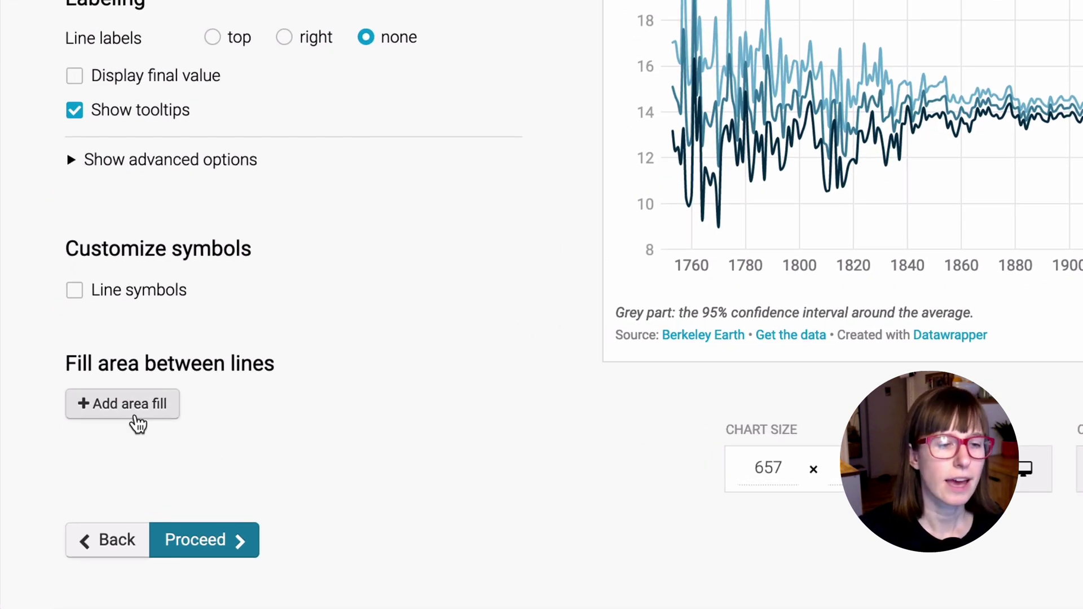
Add an area fill running from the lower line to the upper line.
left_click(134, 416)
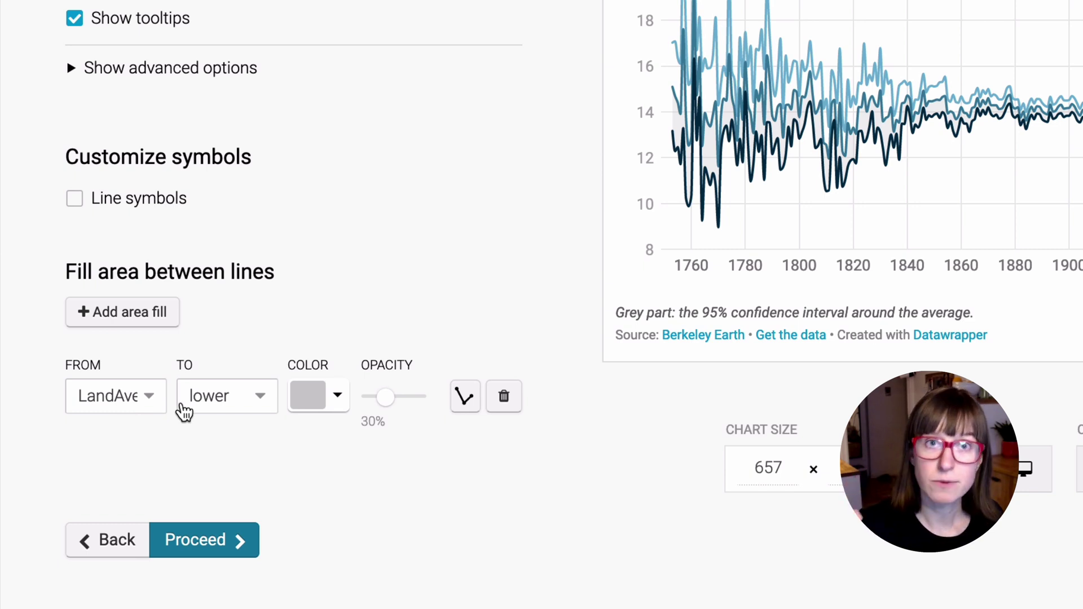
left_click(121, 414)
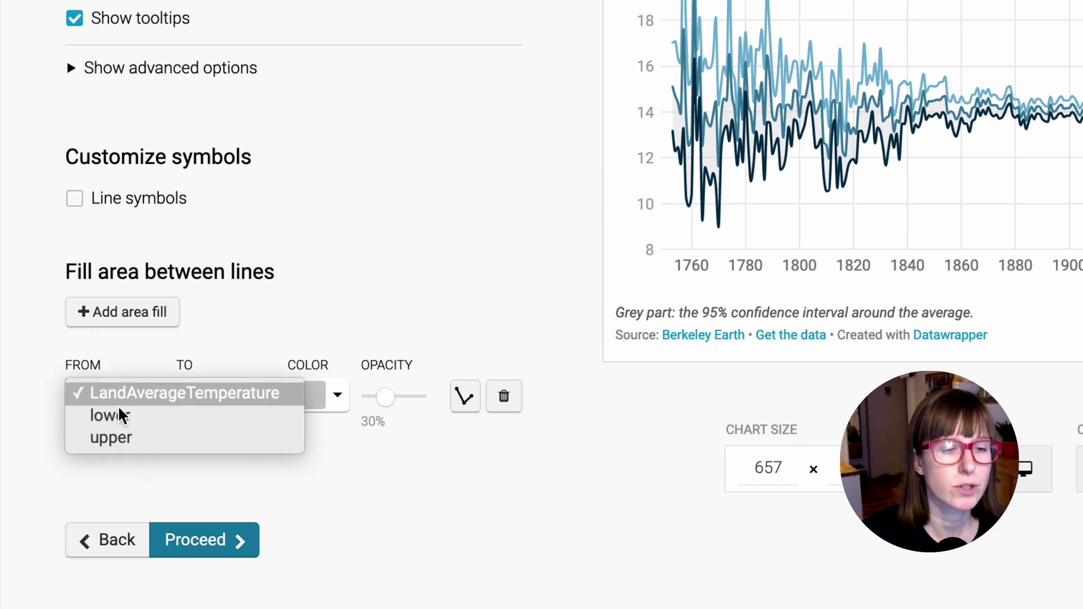
left_click(150, 421)
left_click(197, 404)
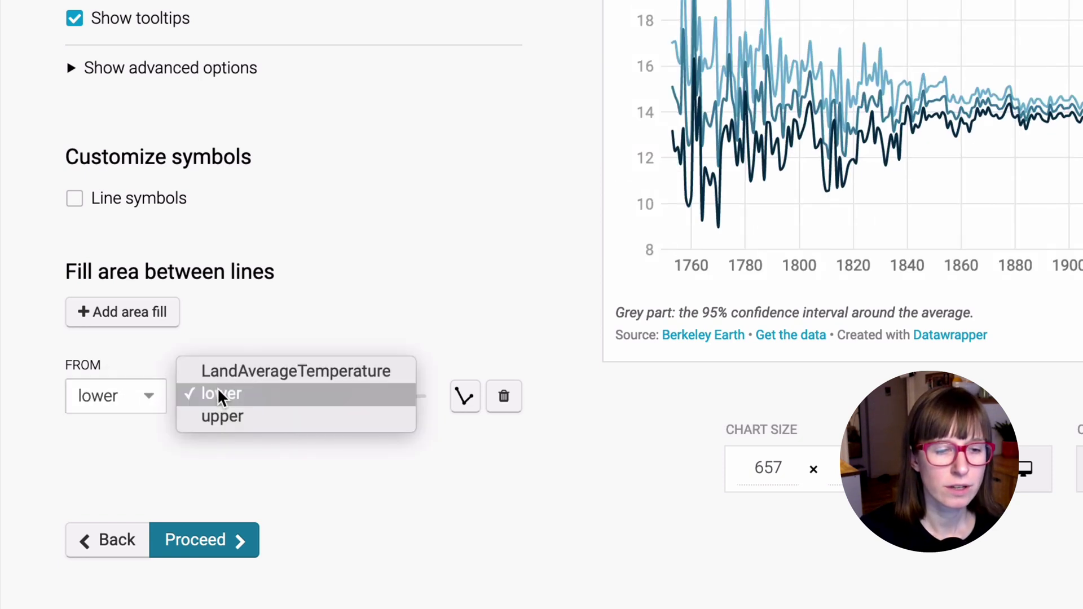
left_click(249, 417)
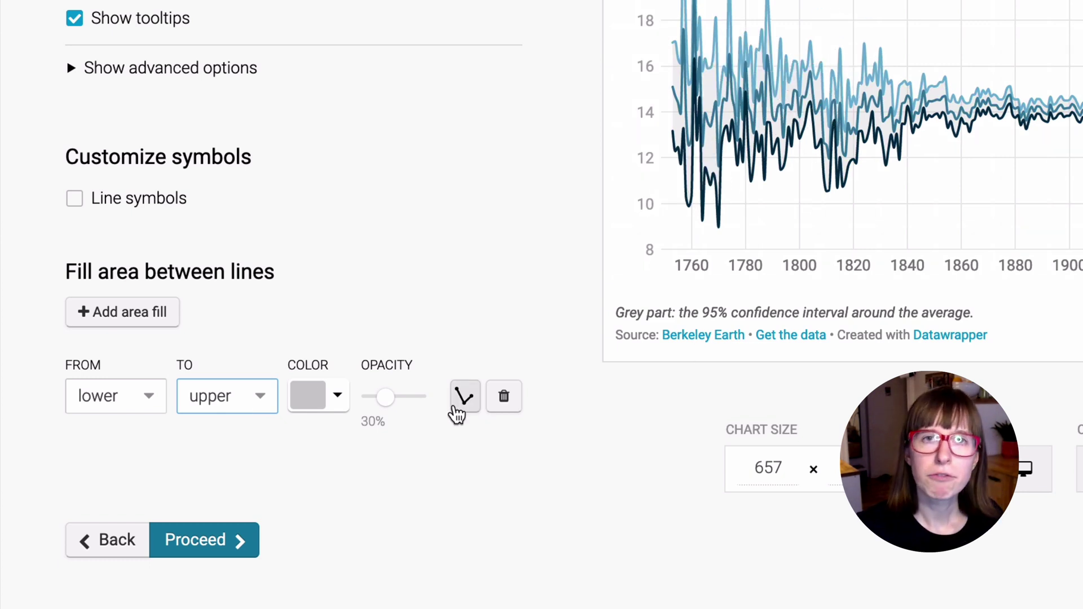
Try fill opacities between 63% and full, settling near 77%, and try a red fill.
left_click(413, 397)
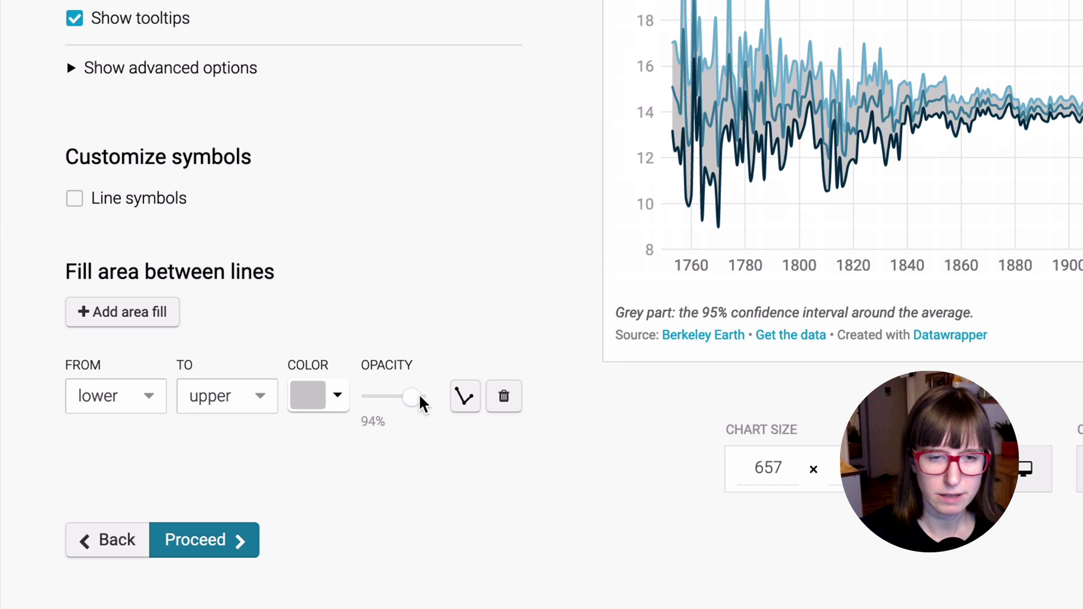
left_click(423, 403)
left_click(404, 405)
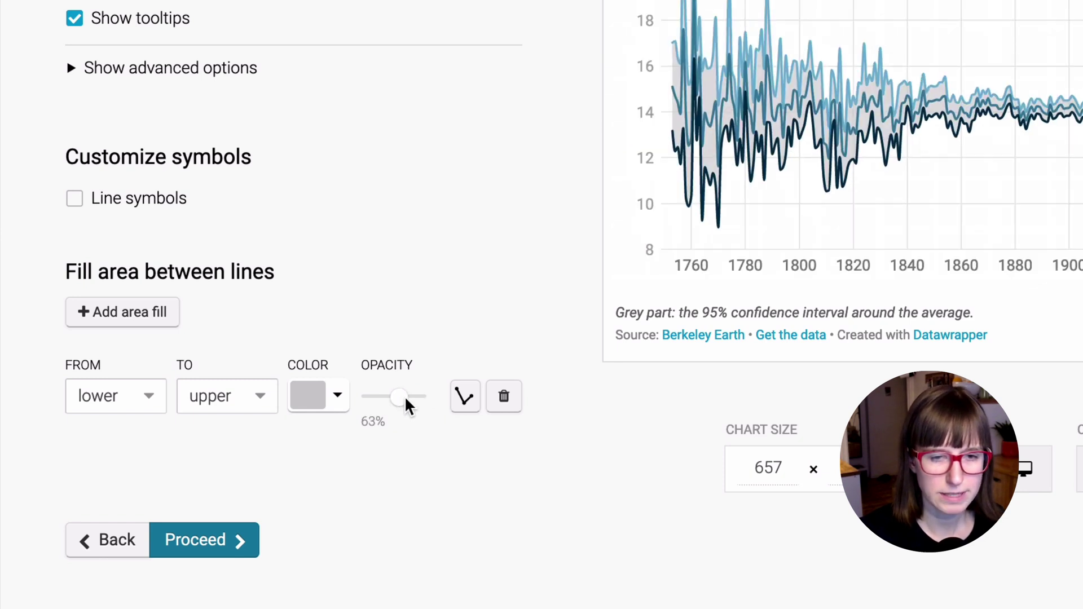
left_click(407, 405)
left_click(339, 402)
left_click(346, 472)
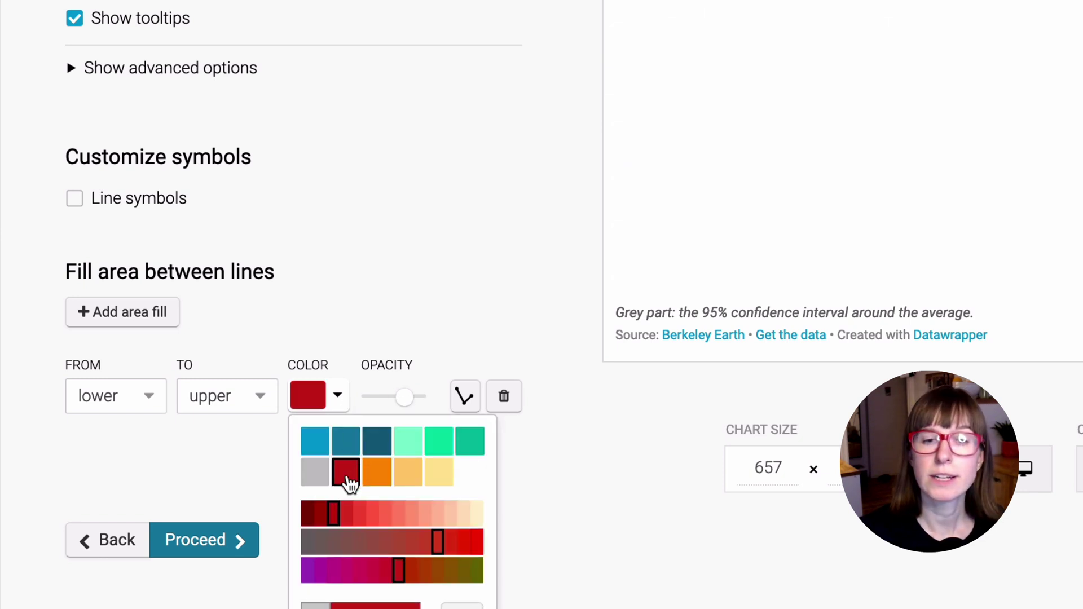
left_click(439, 292)
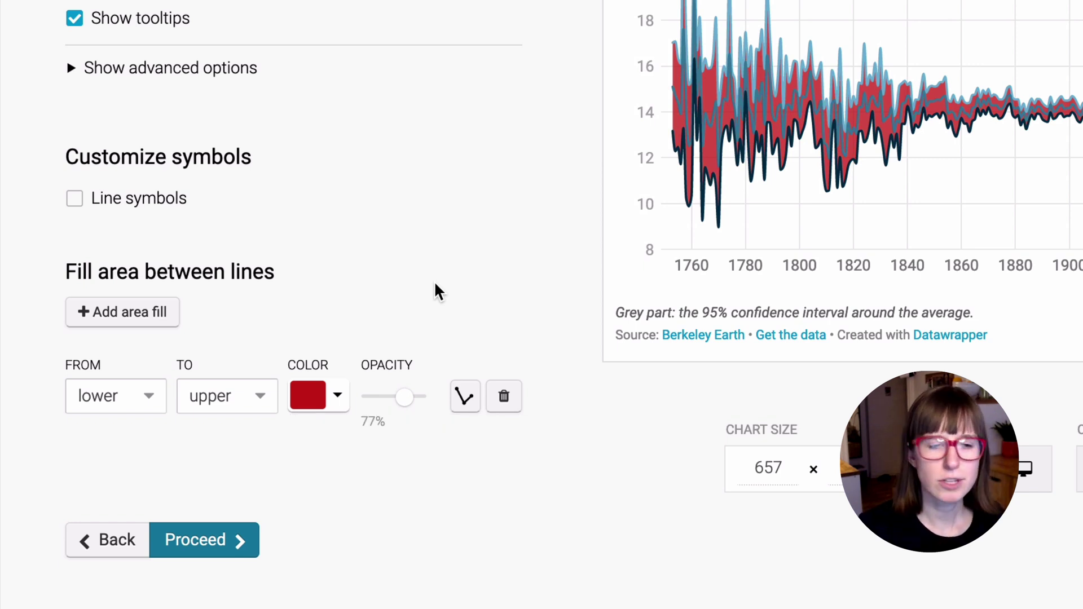
Set the fill from upper to lower in grey at about 46% opacity.
left_click(127, 407)
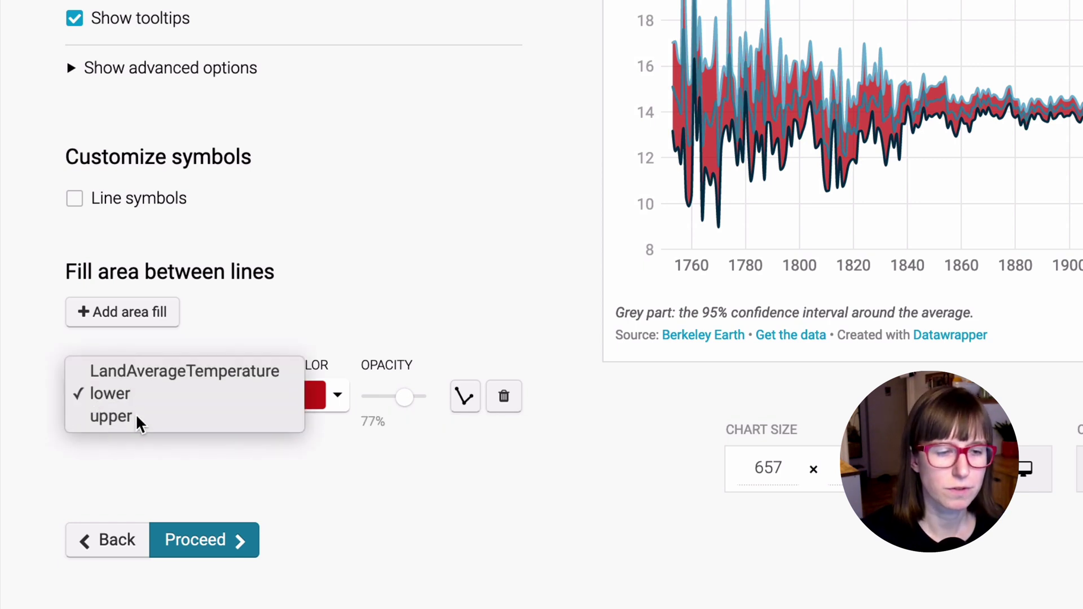
left_click(135, 417)
left_click(206, 408)
left_click(236, 370)
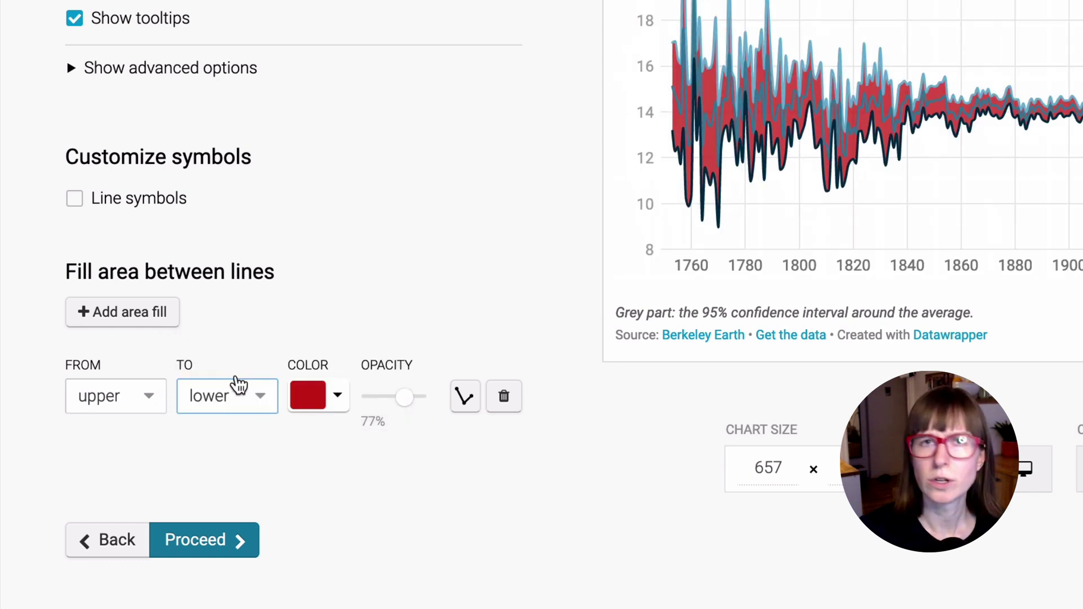
left_click(335, 397)
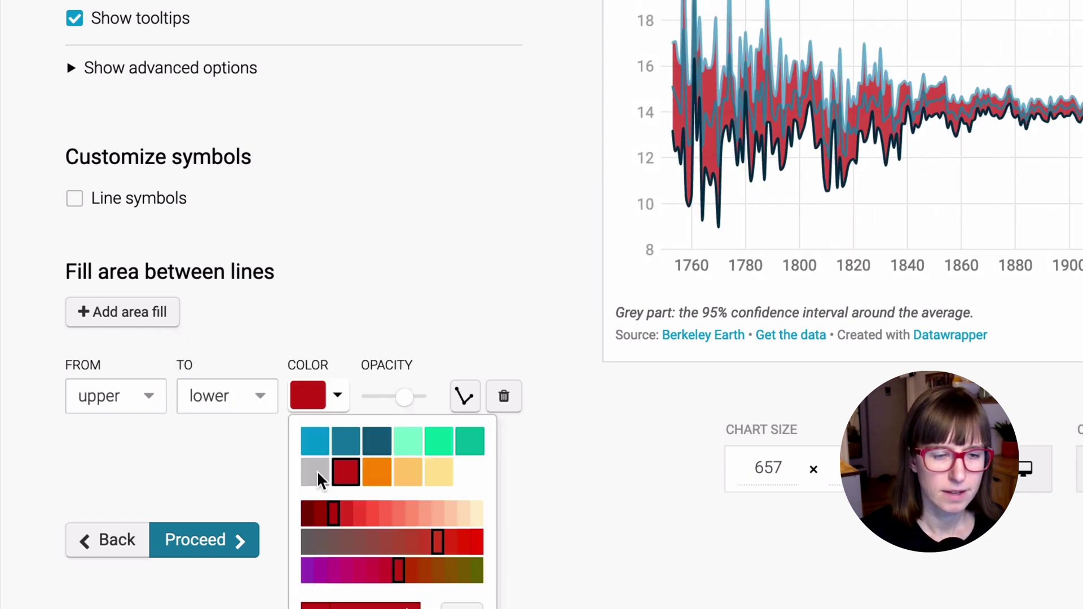
left_click(310, 480)
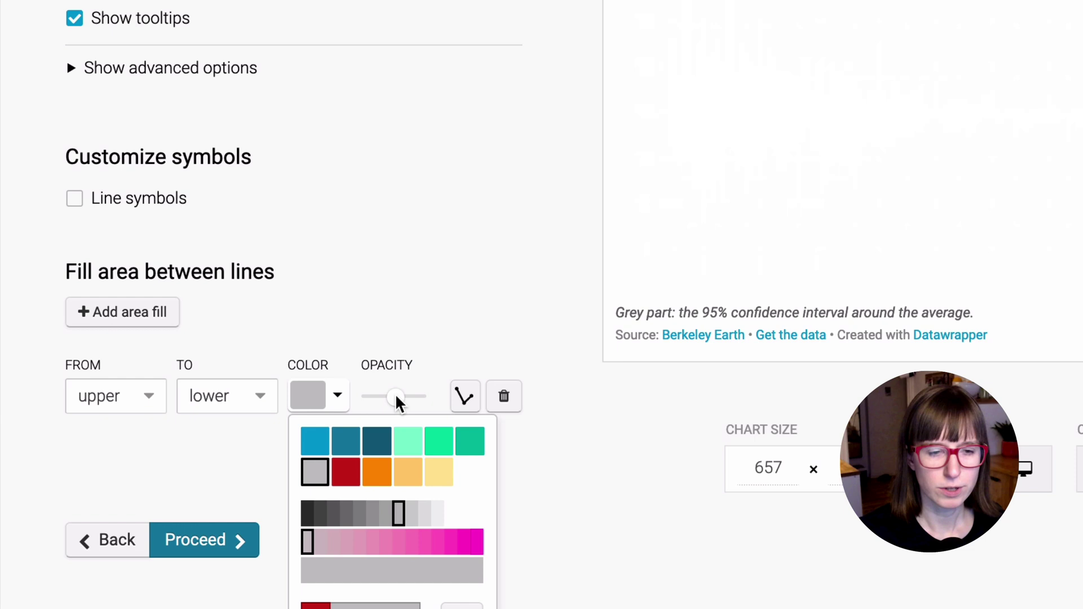
left_click_drag(401, 399, 394, 406)
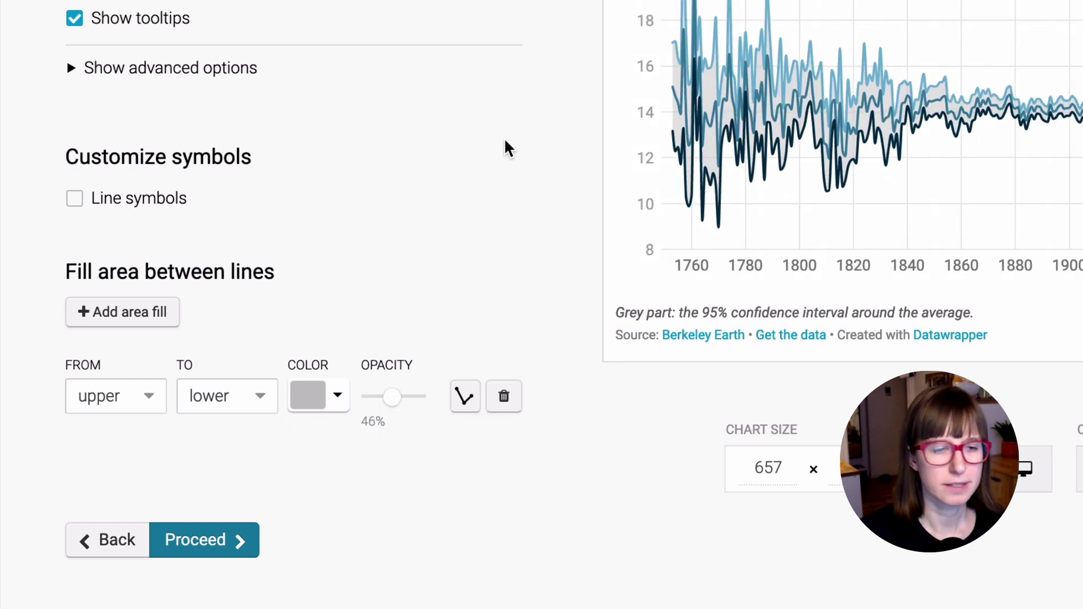
Set the lower and upper bound lines to 0px width in Customize lines.
scroll(505, 147, "up", 5)
scroll(506, 147, "up", 8)
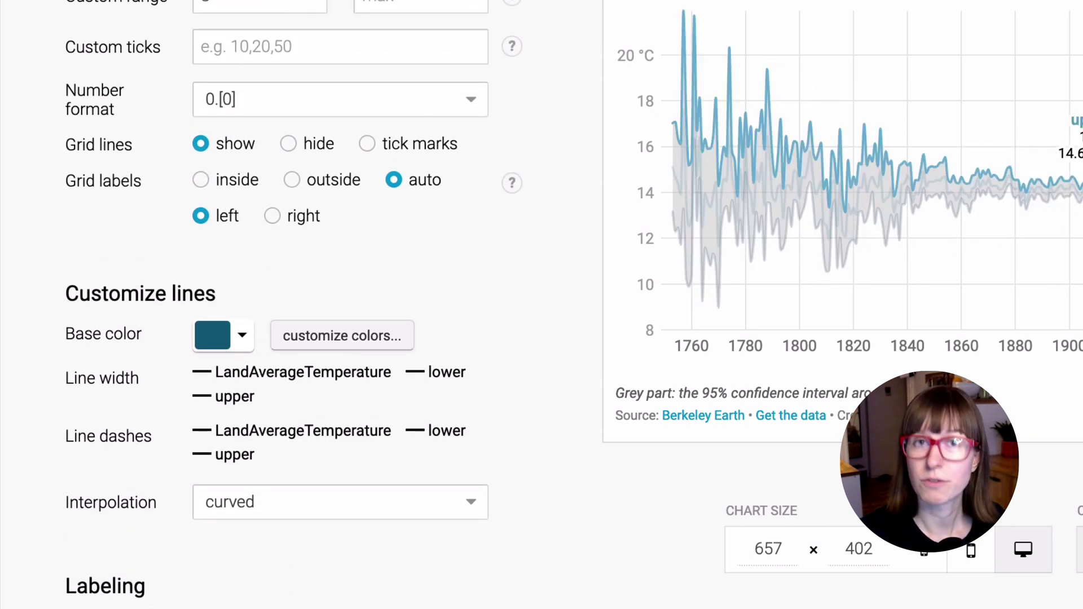
scroll(506, 390, "down", 2)
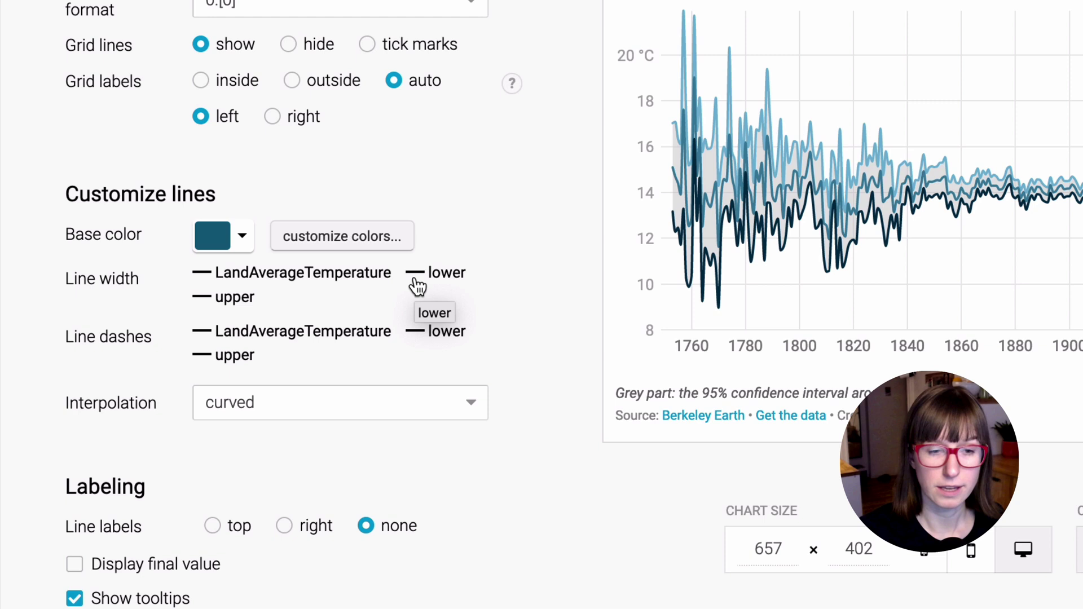
left_click(418, 287)
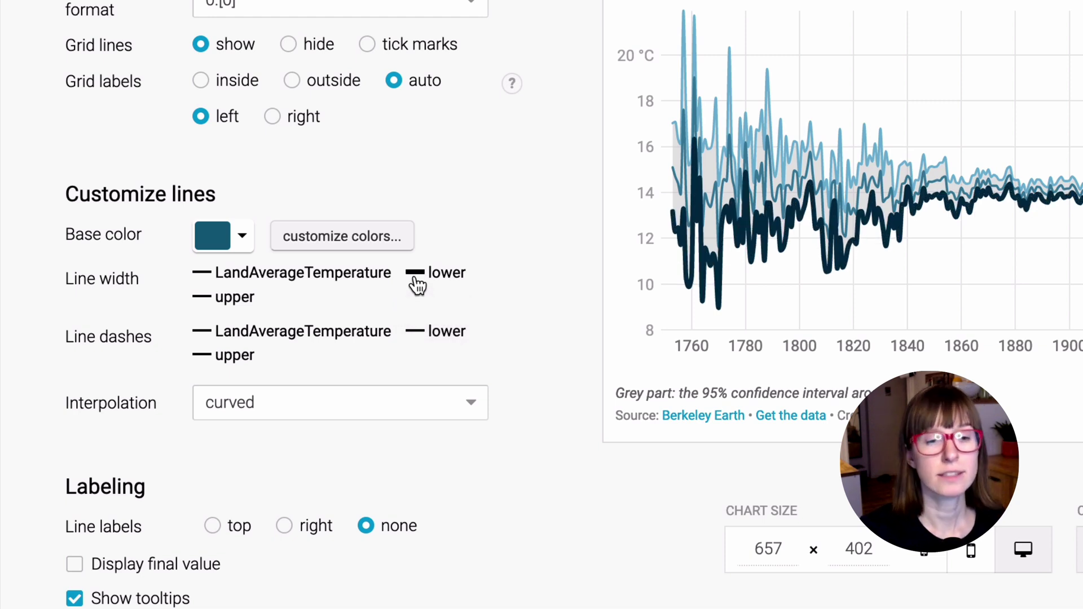
left_click(418, 287)
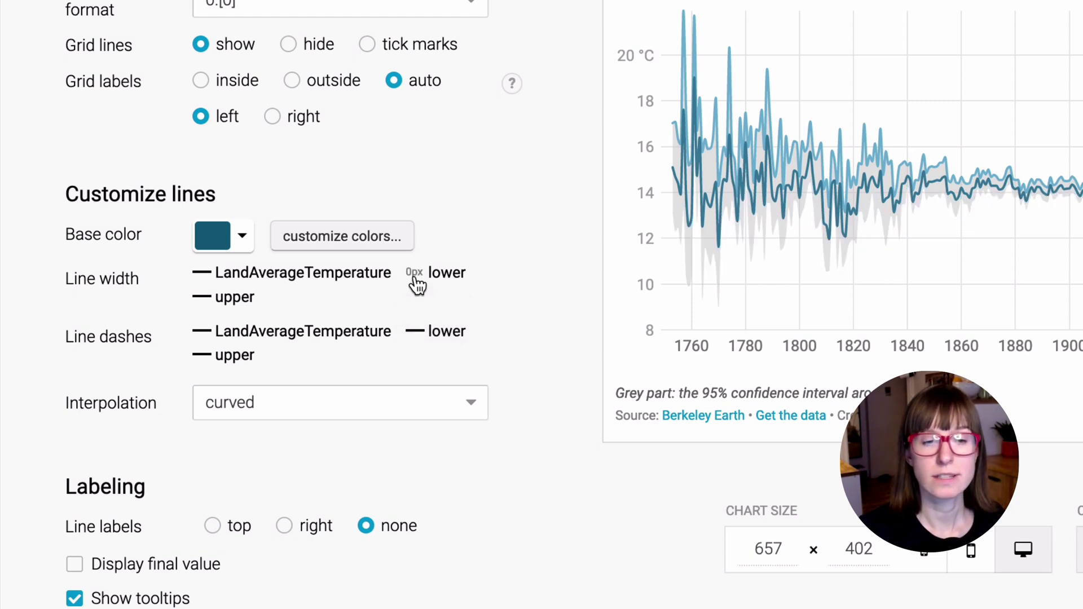
left_click(199, 303)
left_click(205, 304)
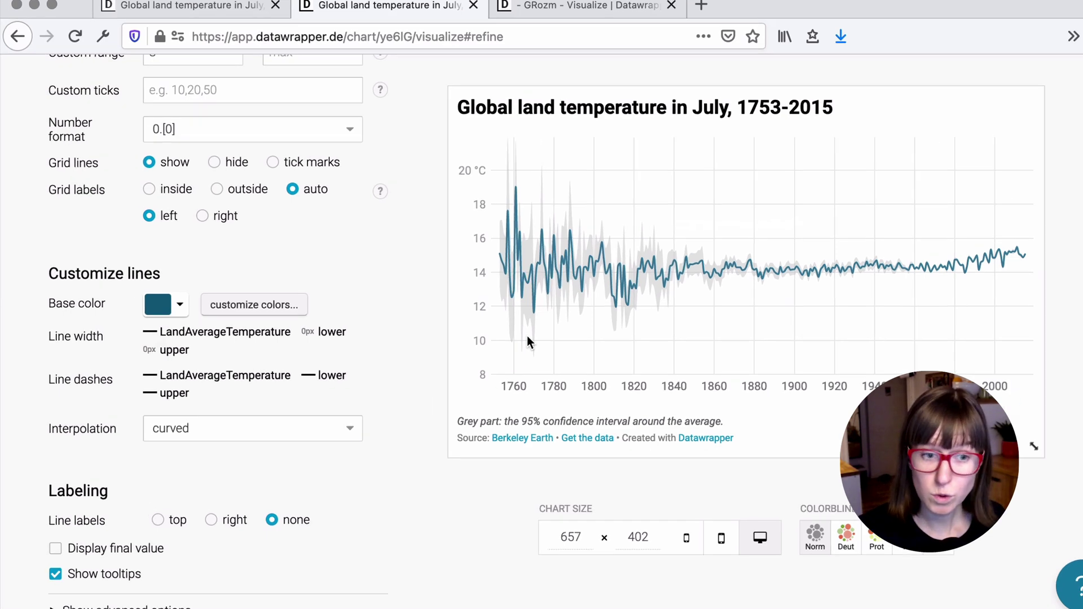
Set the lower and upper bound lines back to a thin width.
left_click(383, 343)
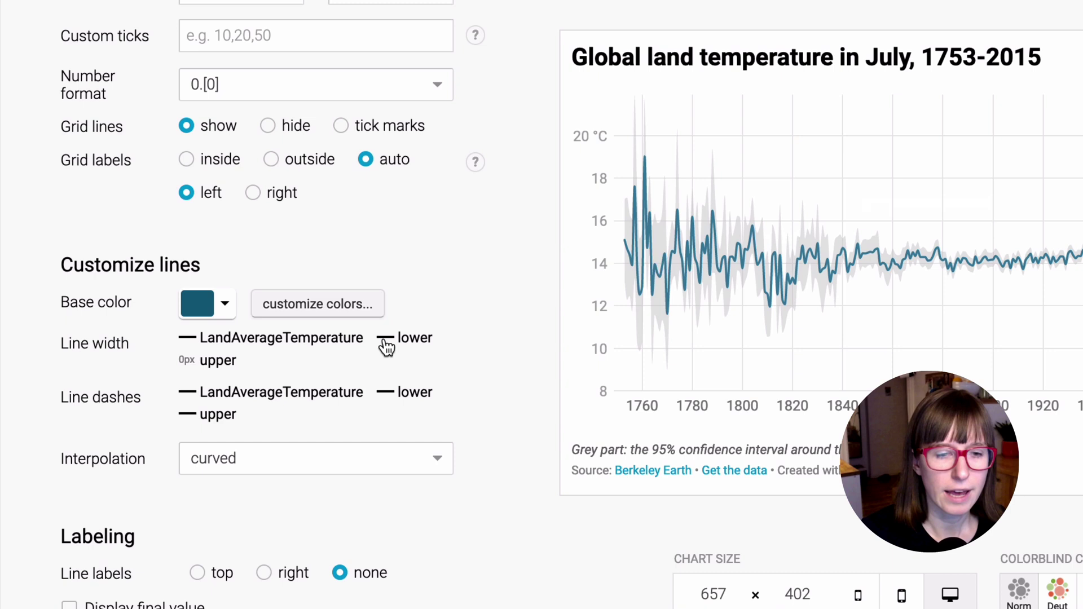
left_click(382, 346)
left_click(383, 344)
left_click(382, 344)
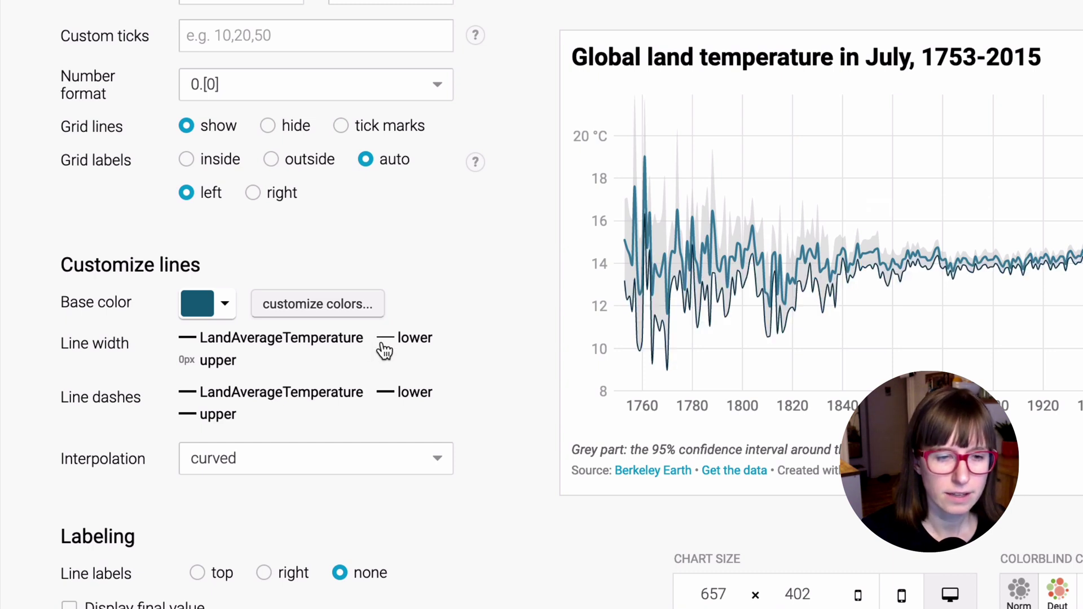
left_click(189, 361)
left_click(188, 362)
left_click(188, 364)
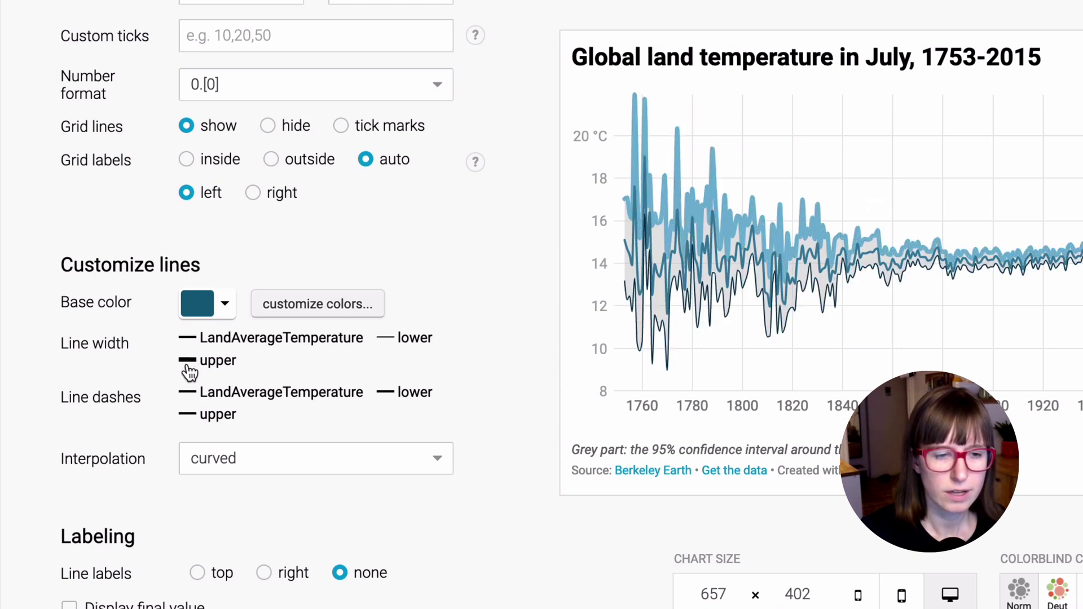
left_click(188, 367)
Colour both the lower and upper lines light grey #e0e0e0.
left_click(325, 307)
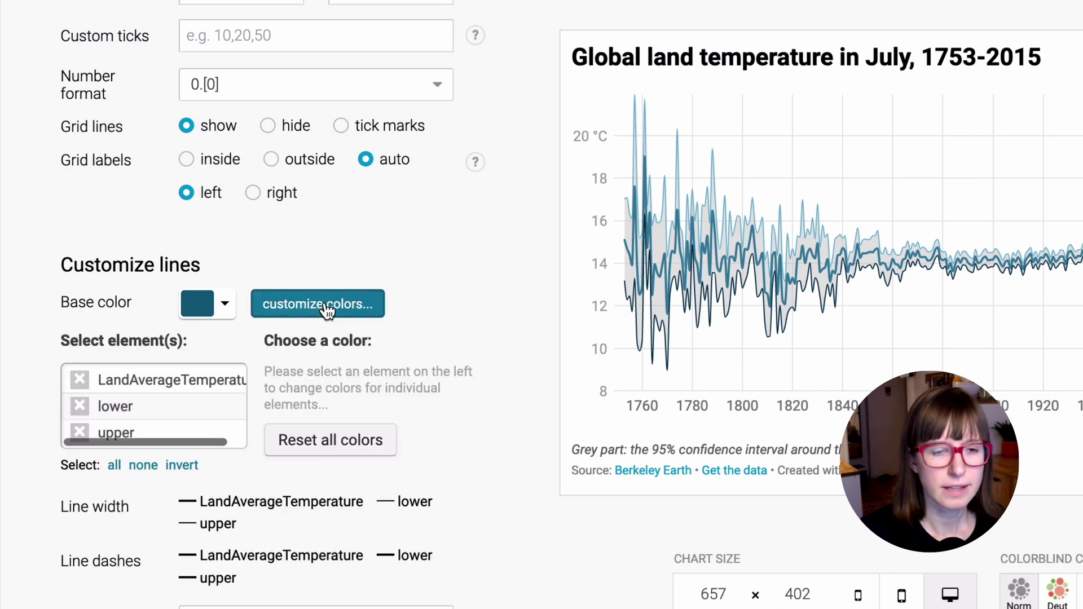
left_click(195, 412)
left_click(176, 444, "shift")
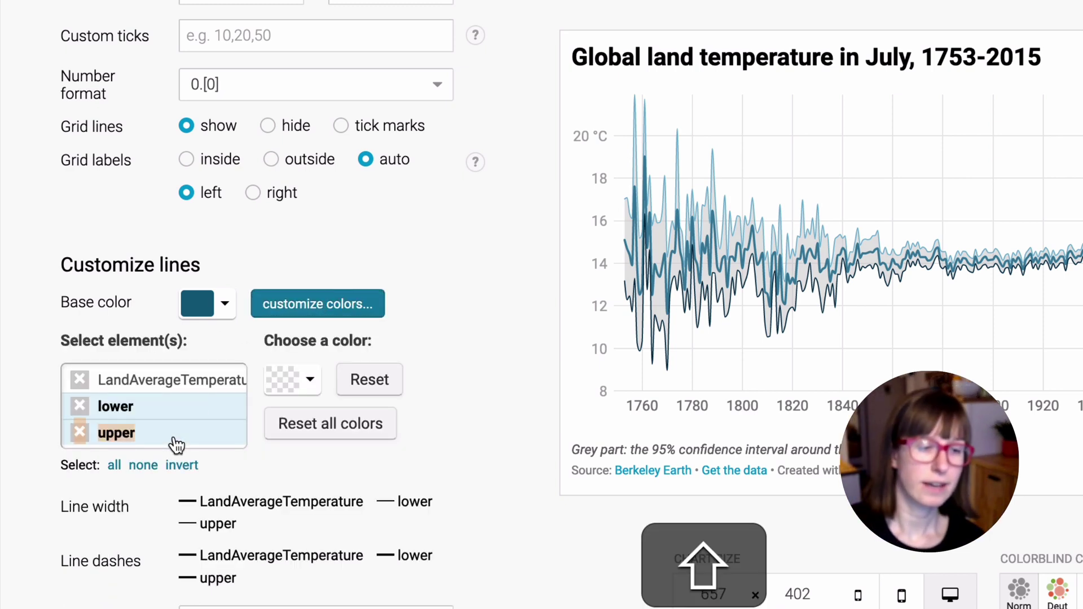
left_click(310, 384)
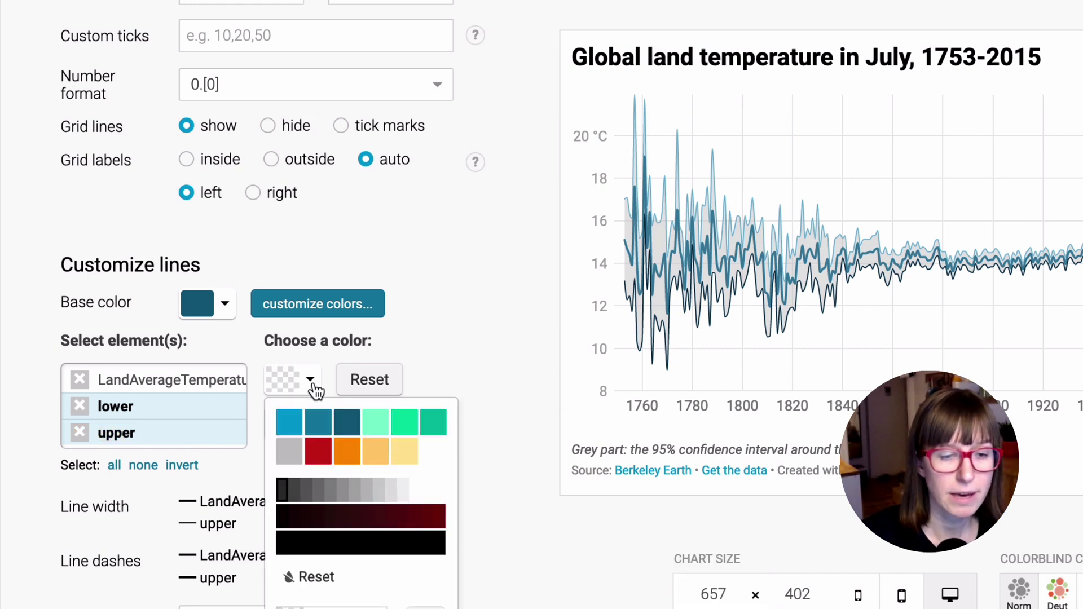
left_click(289, 453)
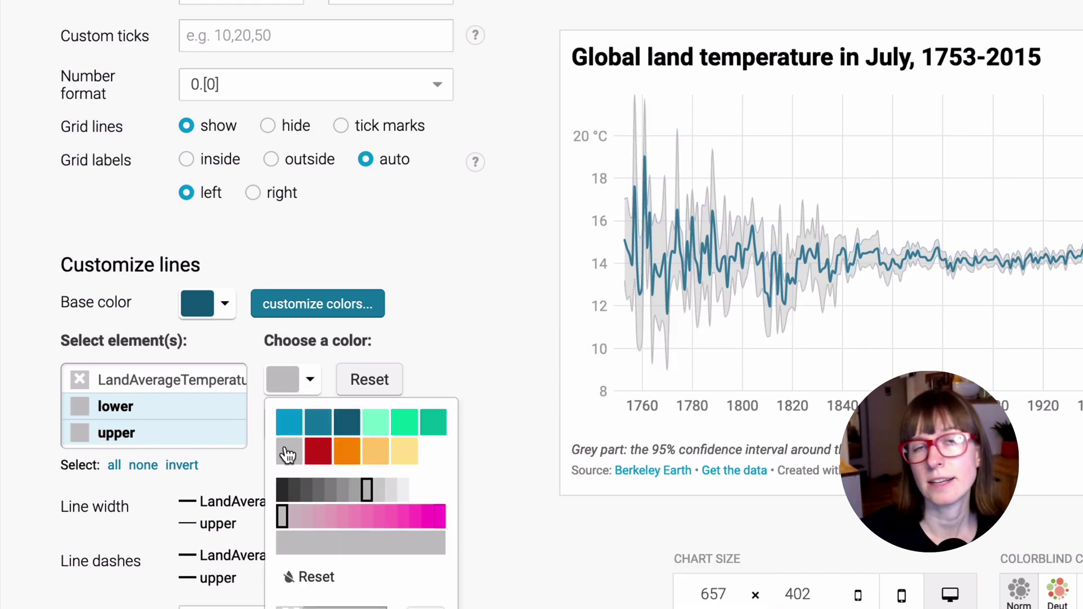
left_click(384, 491)
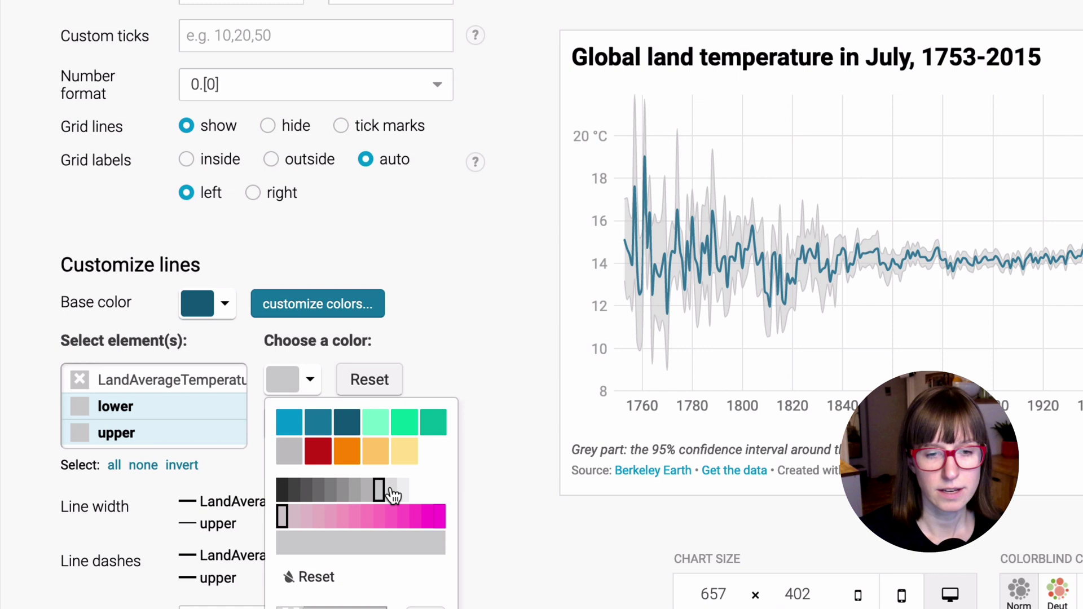
left_click(392, 490)
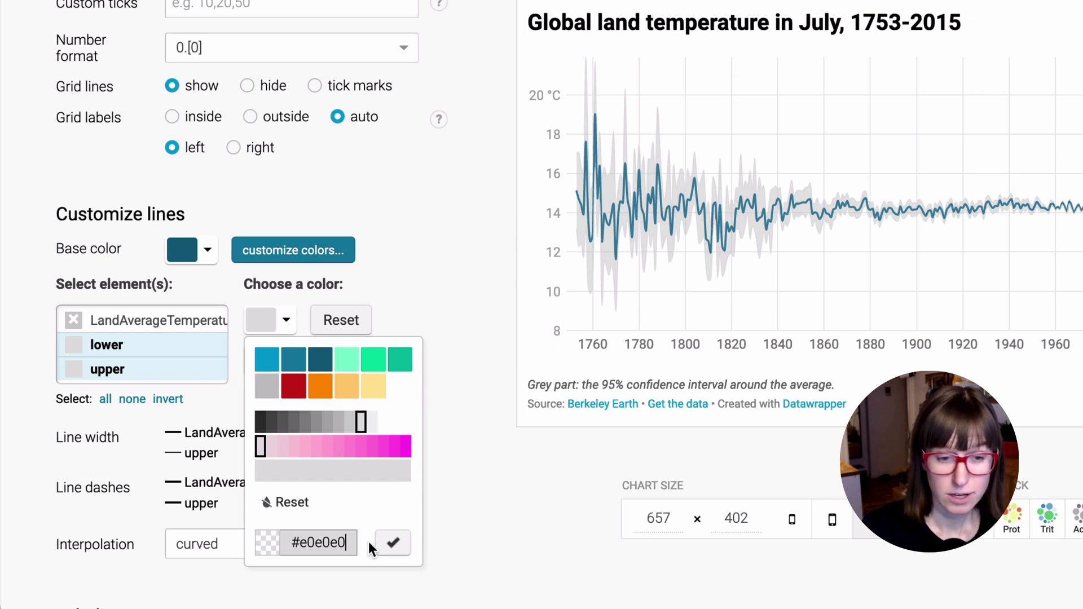
Change the bound lines' colour to fully transparent #e0e0e000 and apply it.
type("00")
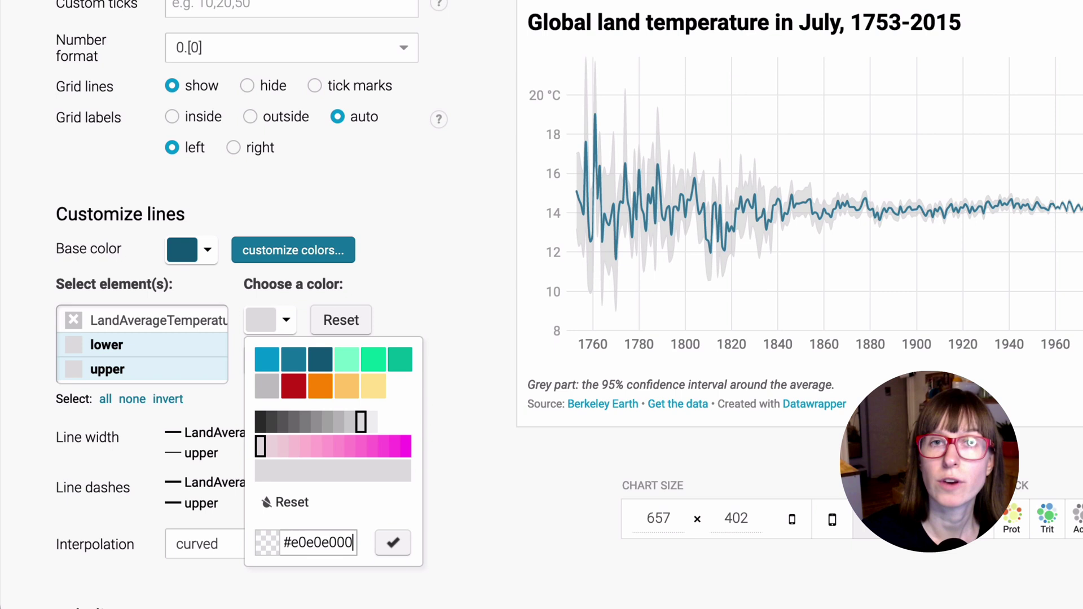
left_click(393, 543)
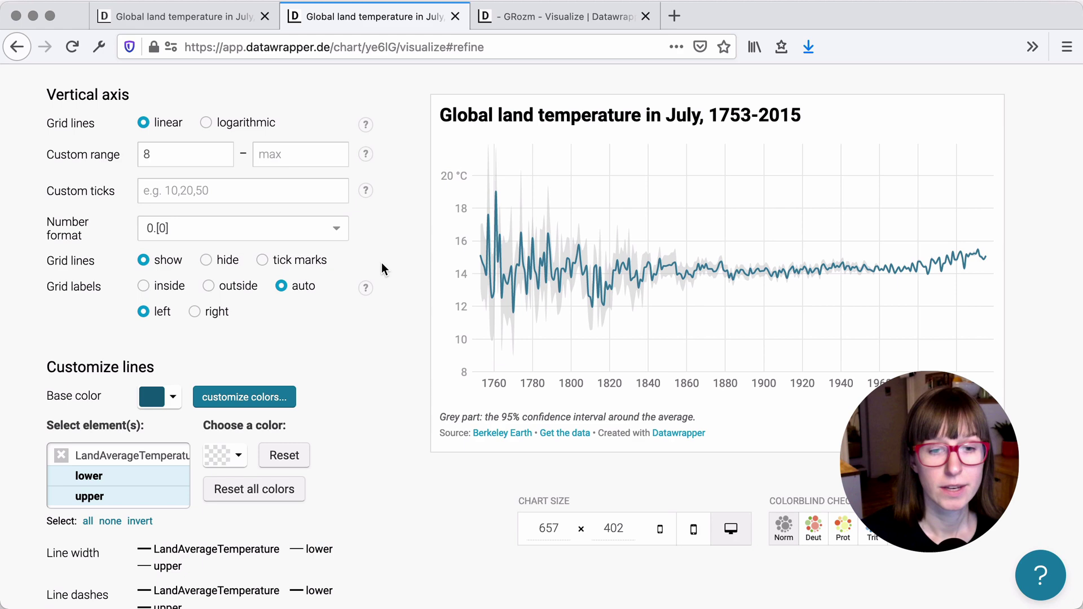
Open the 'Estimated electoral votes' chart and scroll down to its Customize lines settings.
left_click(577, 19)
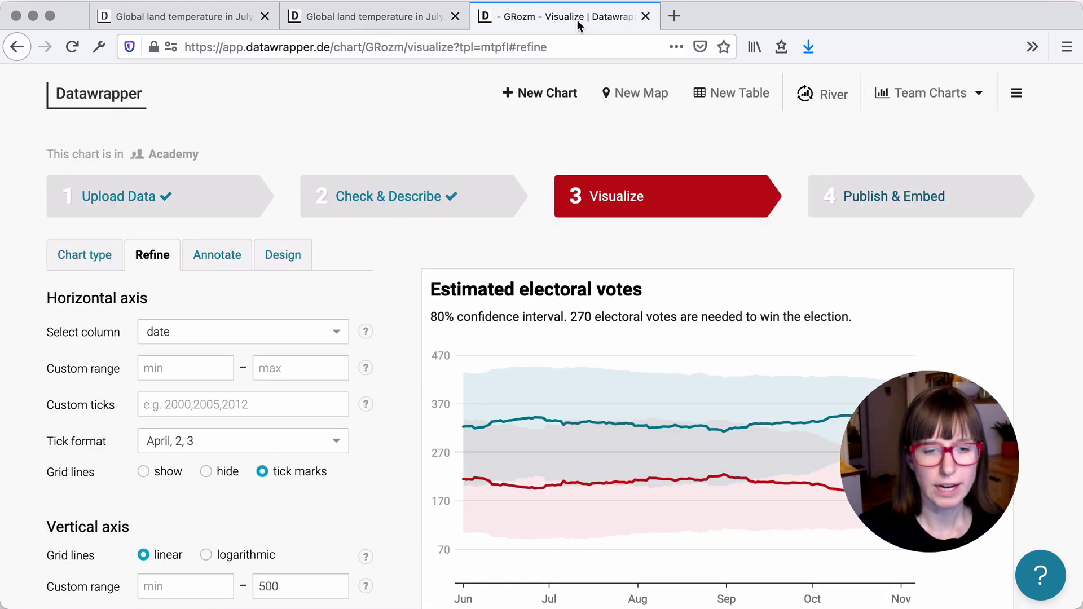
scroll(389, 400, "down", 4)
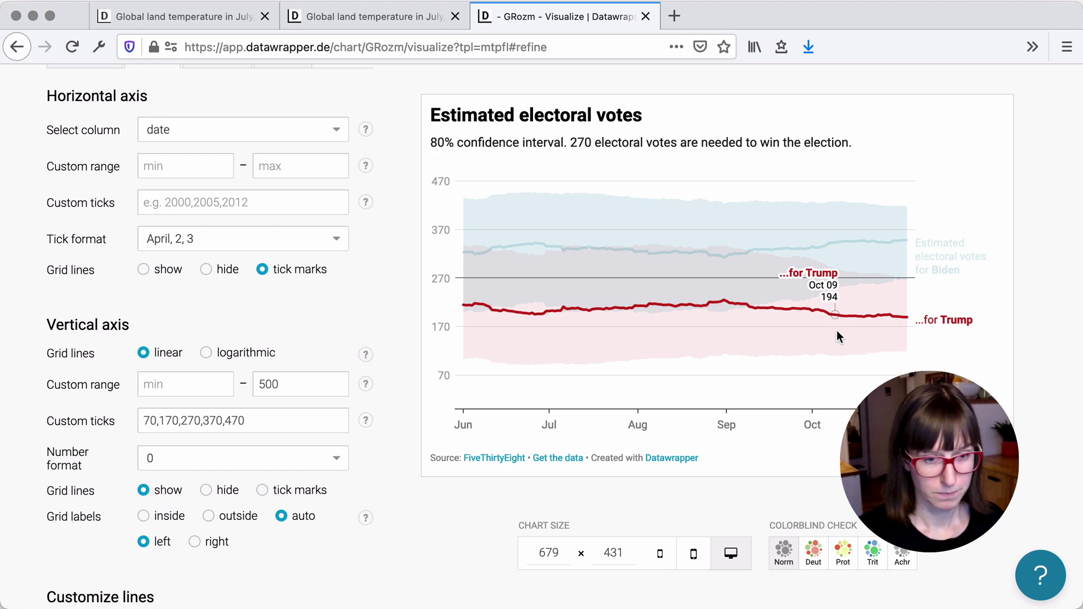
scroll(418, 571, "down", 7)
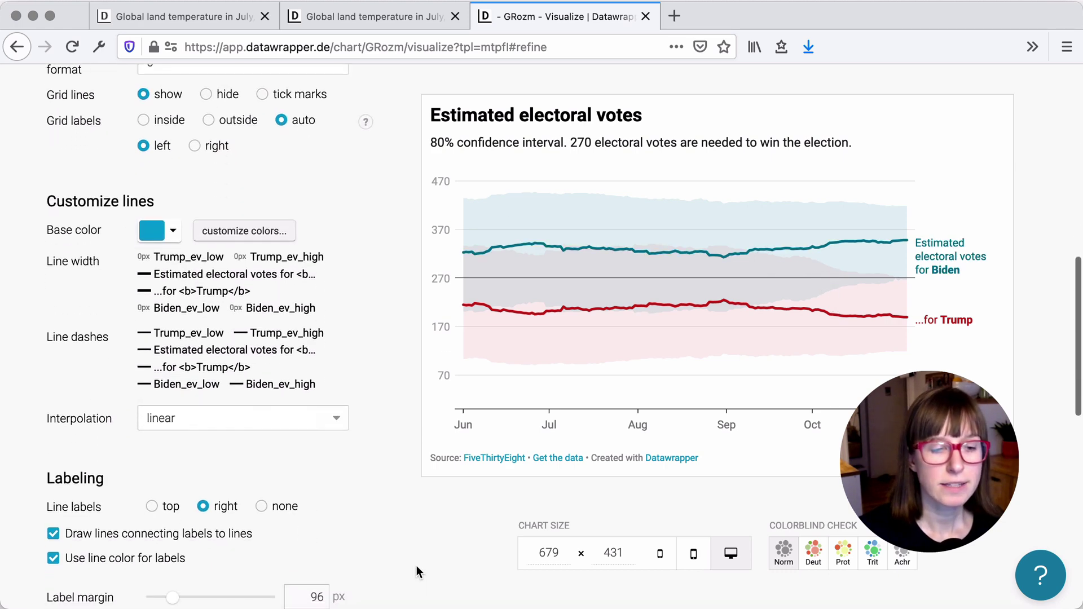
scroll(418, 571, "down", 9)
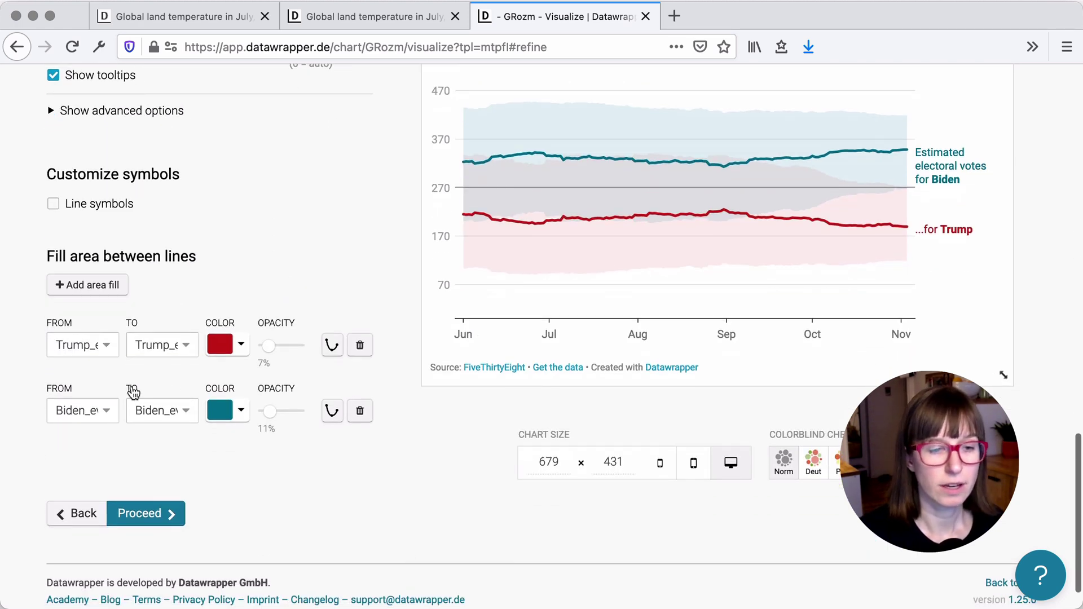
left_click(108, 350)
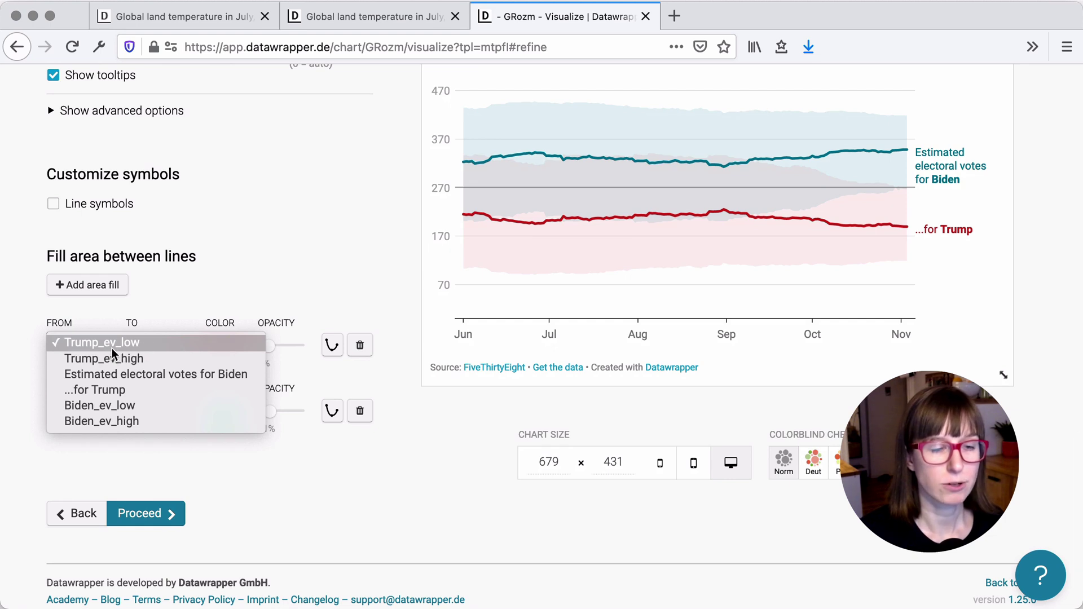
left_click(198, 309)
left_click(167, 347)
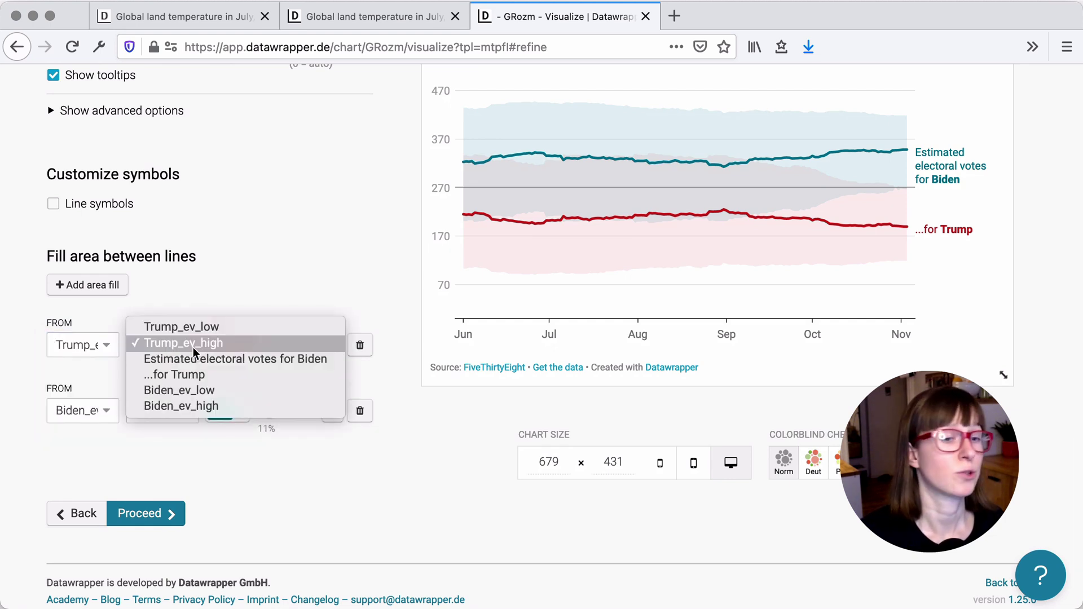
left_click(101, 418)
left_click(100, 417)
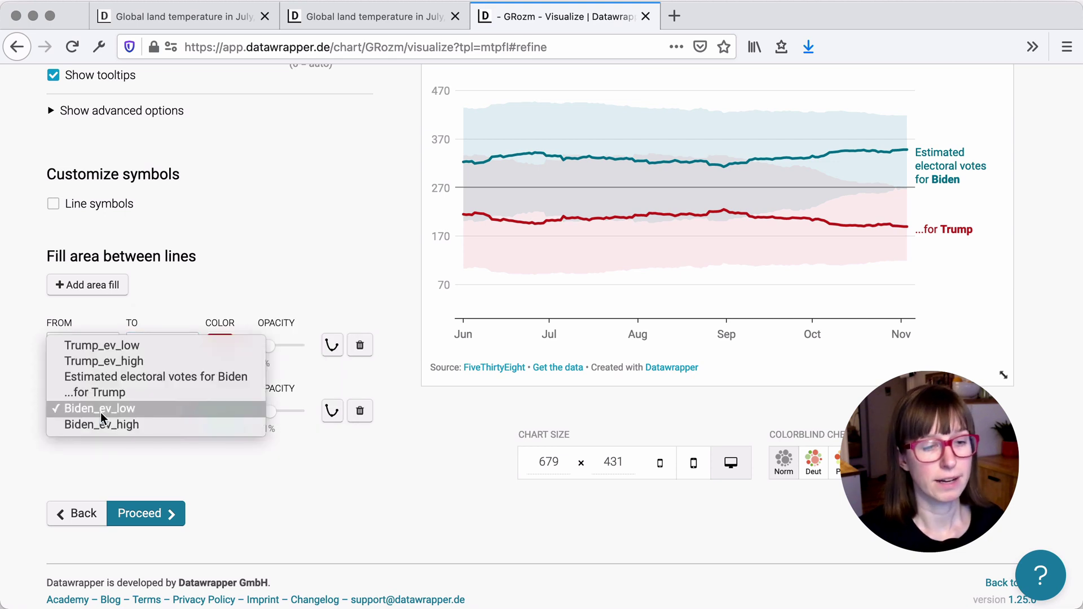
left_click(149, 458)
left_click(158, 420)
left_click(158, 421)
scroll(383, 304, "up", 8)
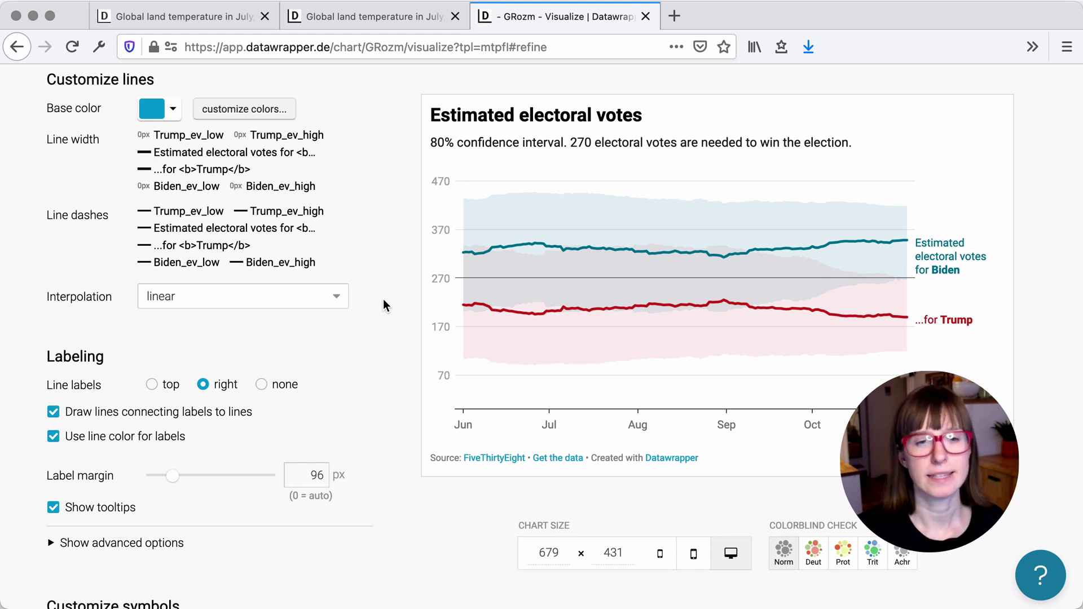
scroll(373, 294, "up", 1)
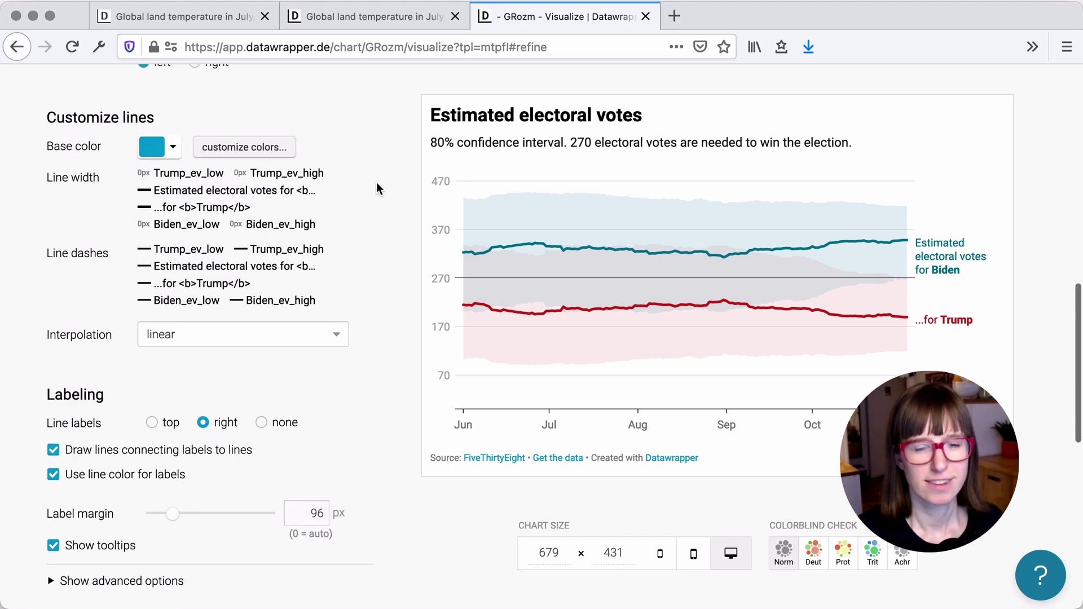
scroll(378, 188, "up", 10)
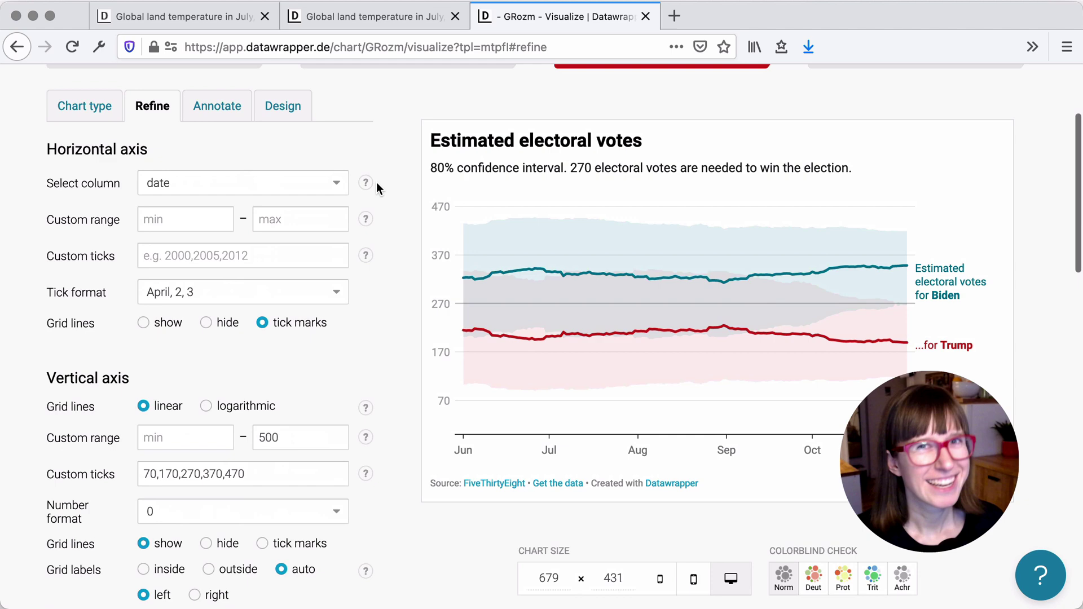
scroll(377, 188, "up", 1)
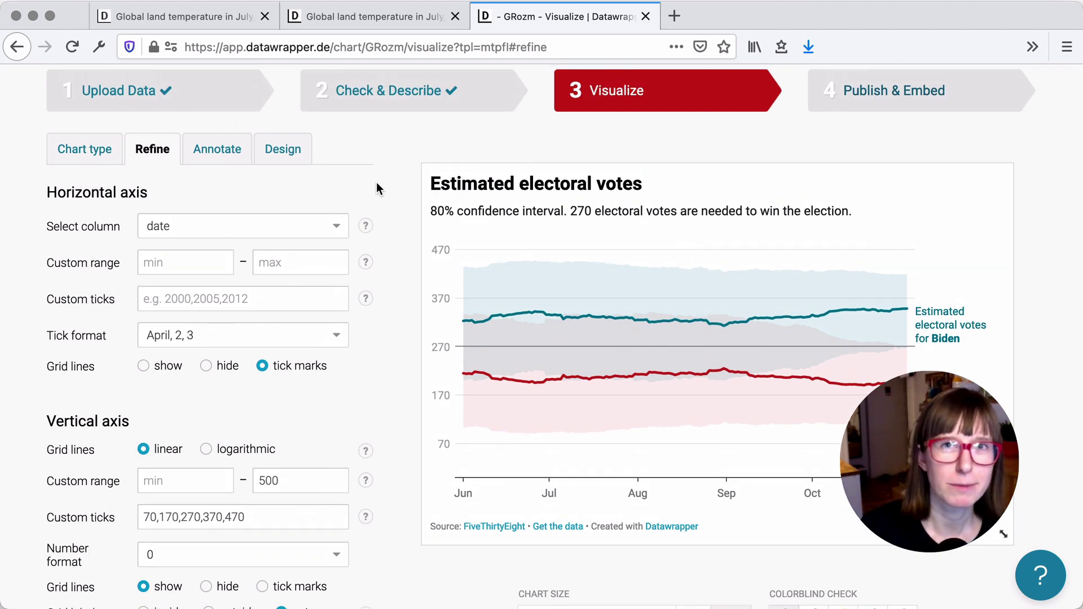